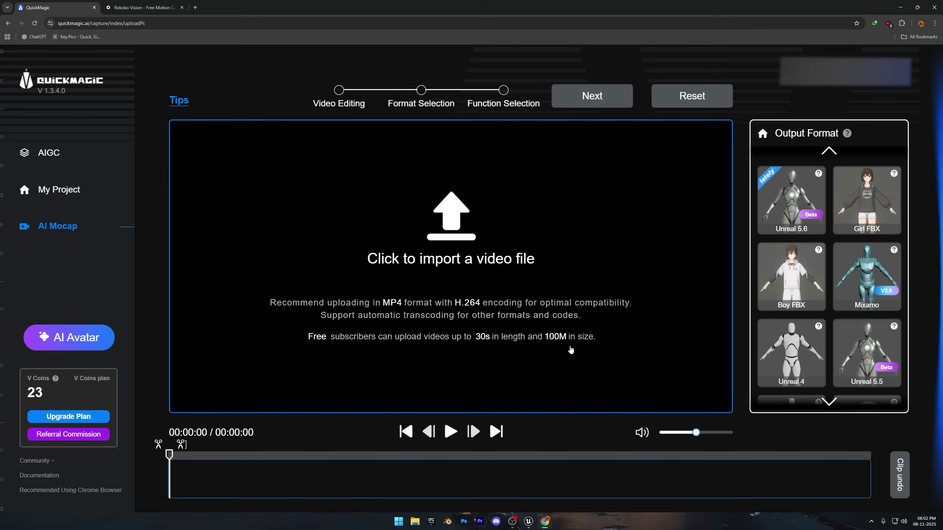
Import the karate training video from Downloads > Video into QuickMagic.
{"action": "left_click", "coordinate": [500, 306]}
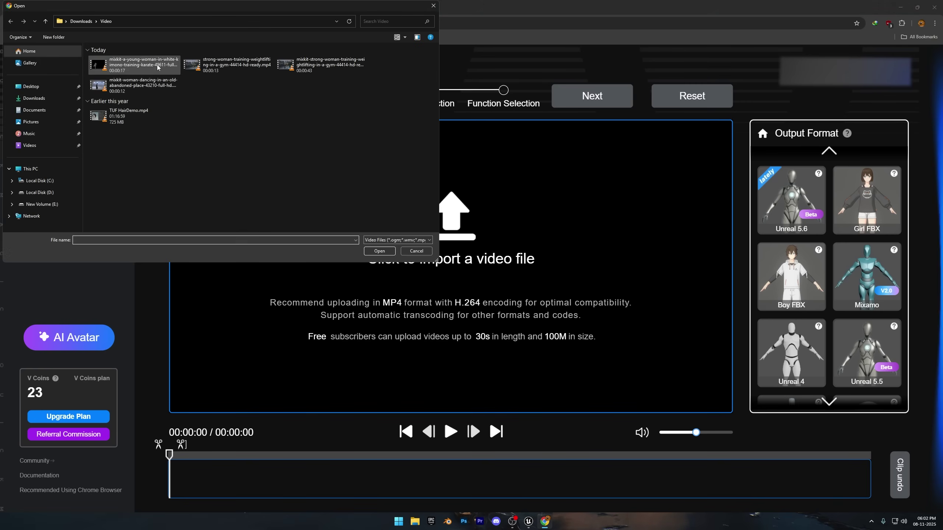
{"action": "left_click", "coordinate": [158, 67]}
{"action": "left_click", "coordinate": [380, 252]}
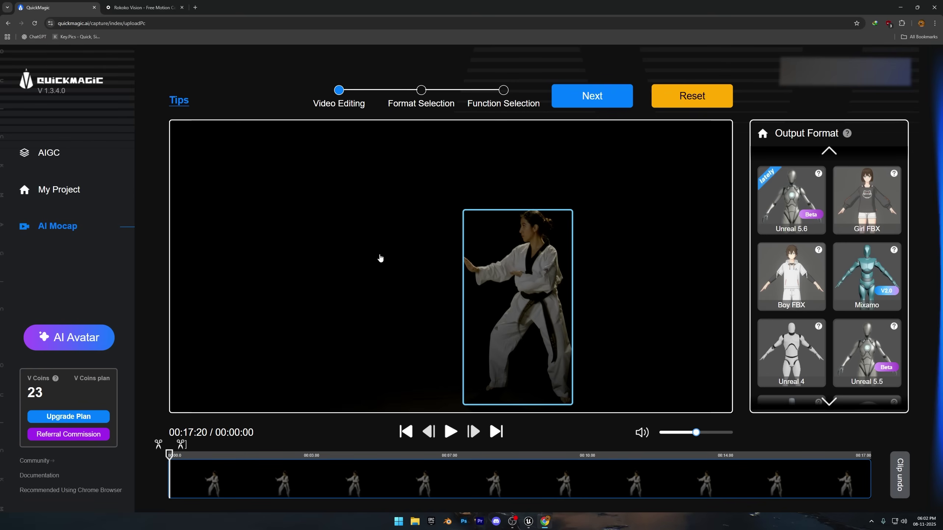
Choose the Unreal 5.6 output format and generate Full Body and Hand motion at 30 FPS.
{"action": "left_click", "coordinate": [490, 282]}
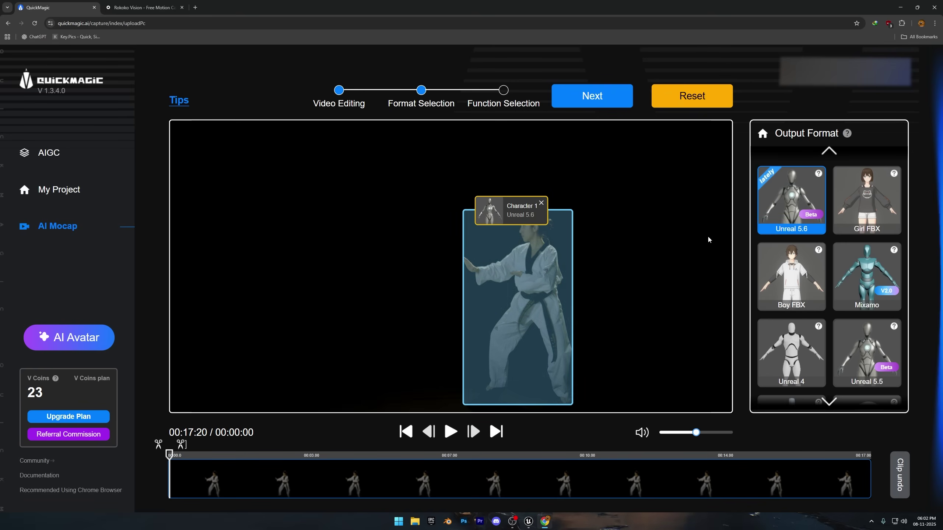
{"action": "left_click", "coordinate": [586, 107]}
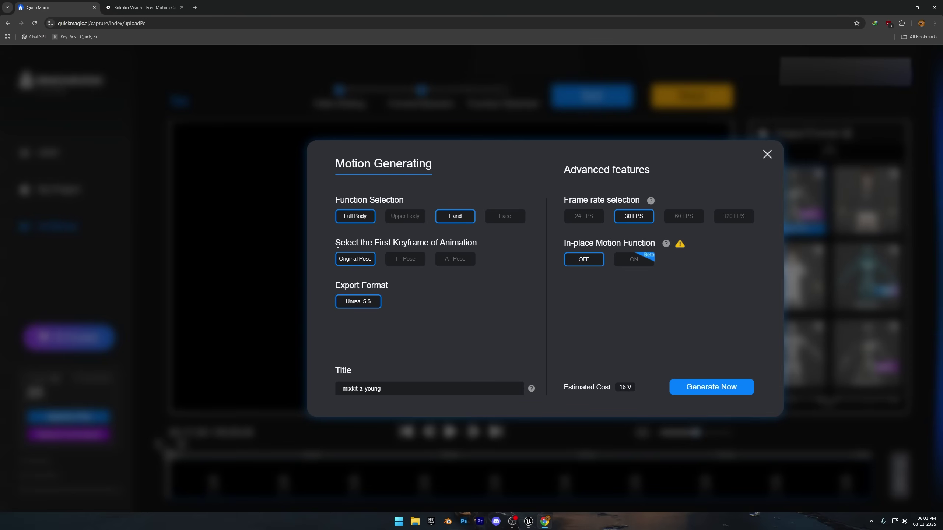
{"action": "left_click_drag", "start_coordinate": [338, 245], "coordinate": [477, 246]}
{"action": "left_click", "coordinate": [525, 245]}
{"action": "mouse_move", "coordinate": [667, 246]}
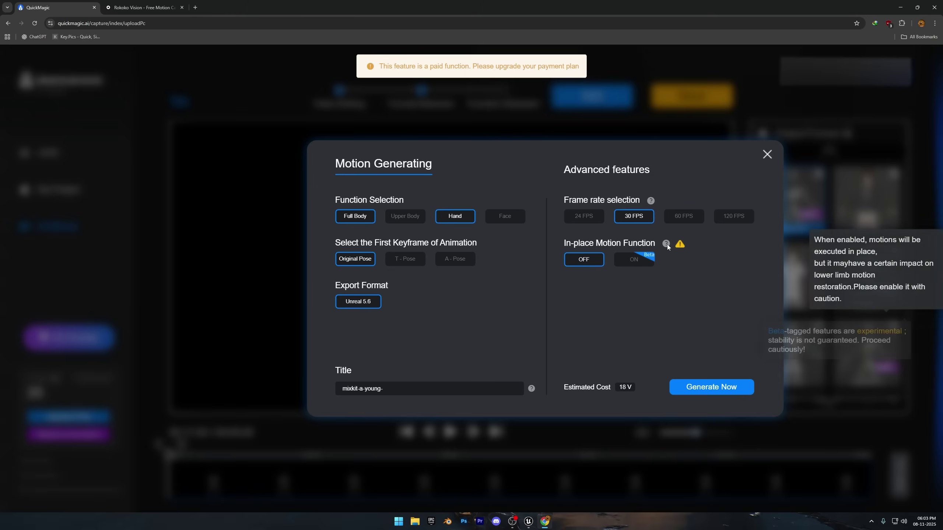
{"action": "left_click", "coordinate": [723, 389]}
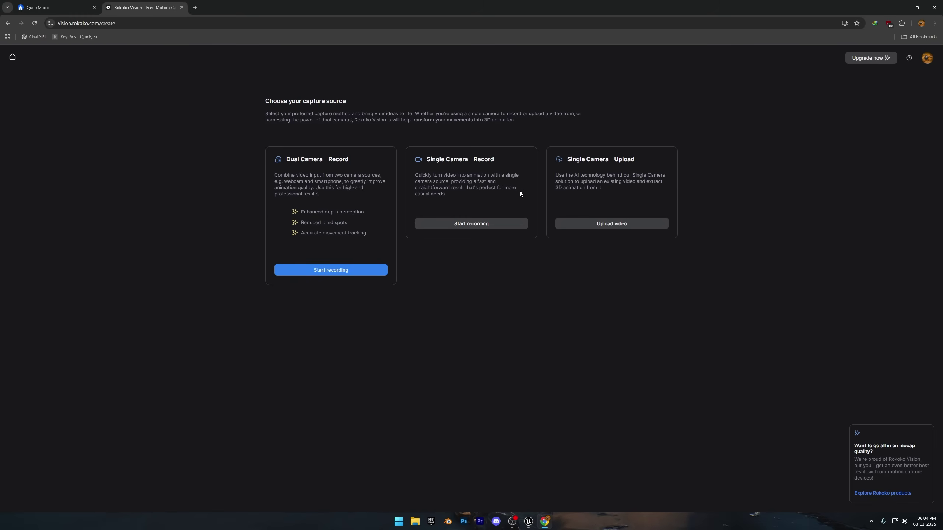
Try uploading the karate mp4 to Rokoko Vision, then dismiss the video-too-long error.
{"action": "left_click", "coordinate": [622, 225]}
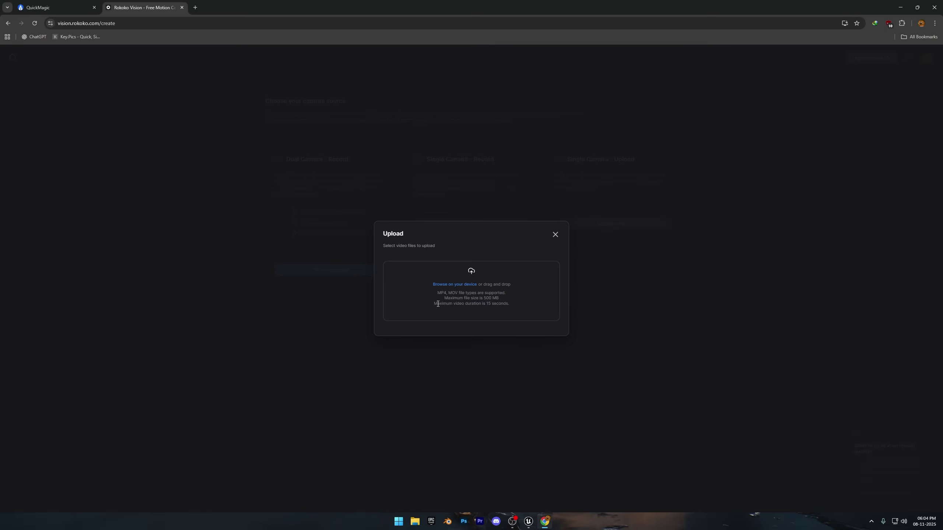
{"action": "left_click_drag", "start_coordinate": [459, 298], "coordinate": [507, 302]}
{"action": "left_click", "coordinate": [462, 311]}
{"action": "left_click", "coordinate": [450, 286]}
{"action": "left_click", "coordinate": [127, 68]}
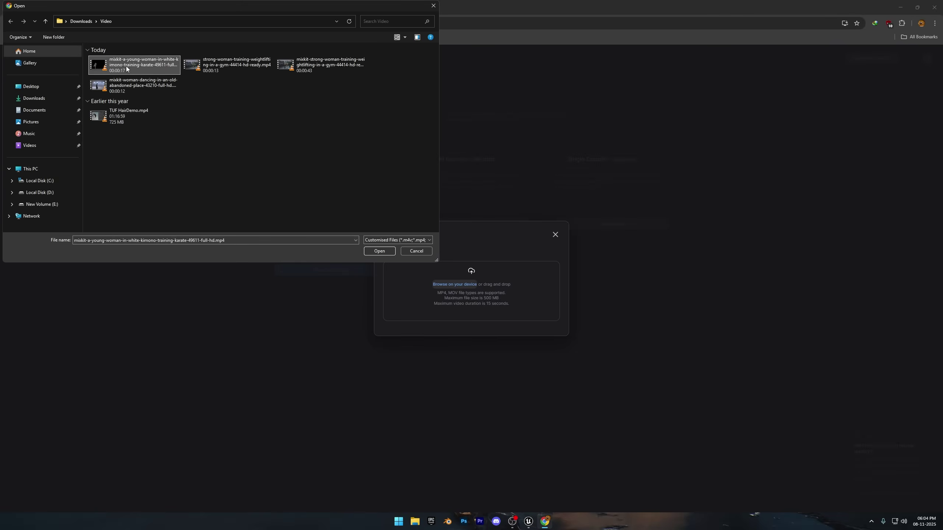
{"action": "left_click", "coordinate": [366, 254]}
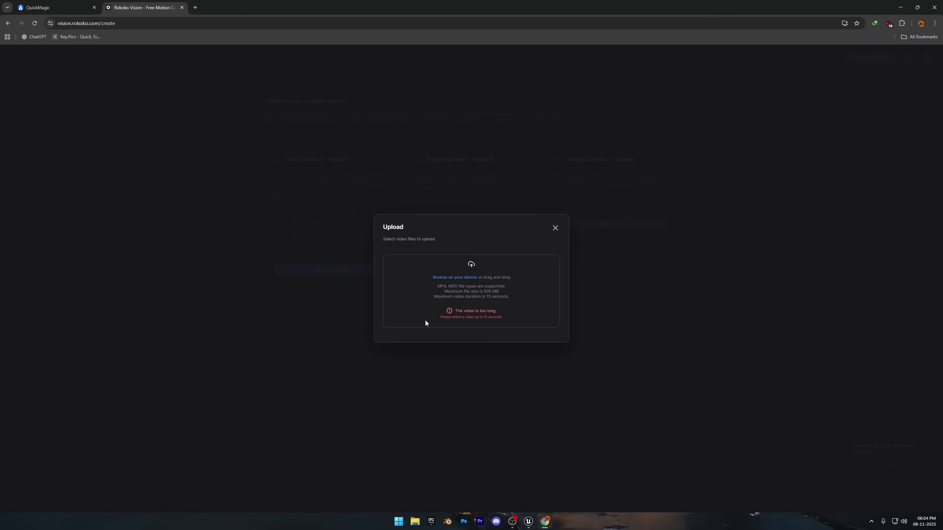
{"action": "left_click", "coordinate": [366, 348]}
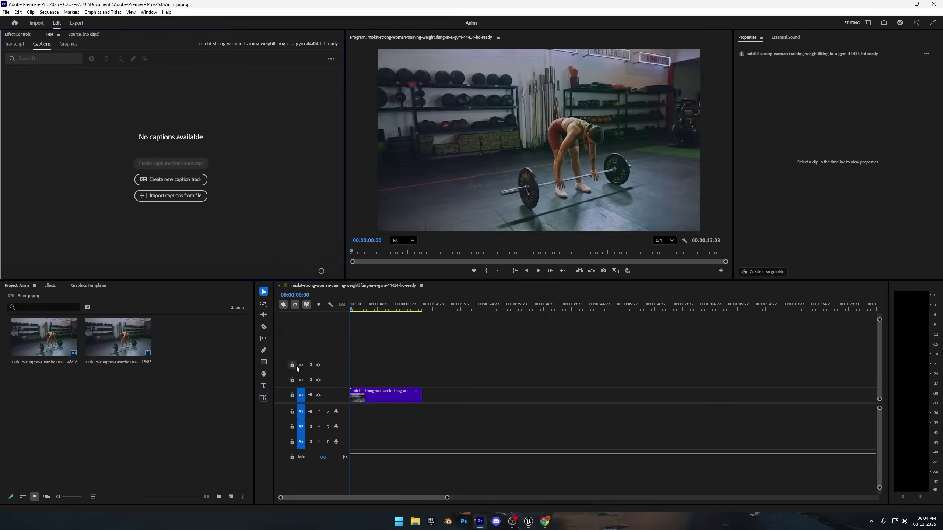
Import the kimono karate clip into Premiere Pro and place it on the V1 track.
{"action": "key", "text": "ctrl+i"}
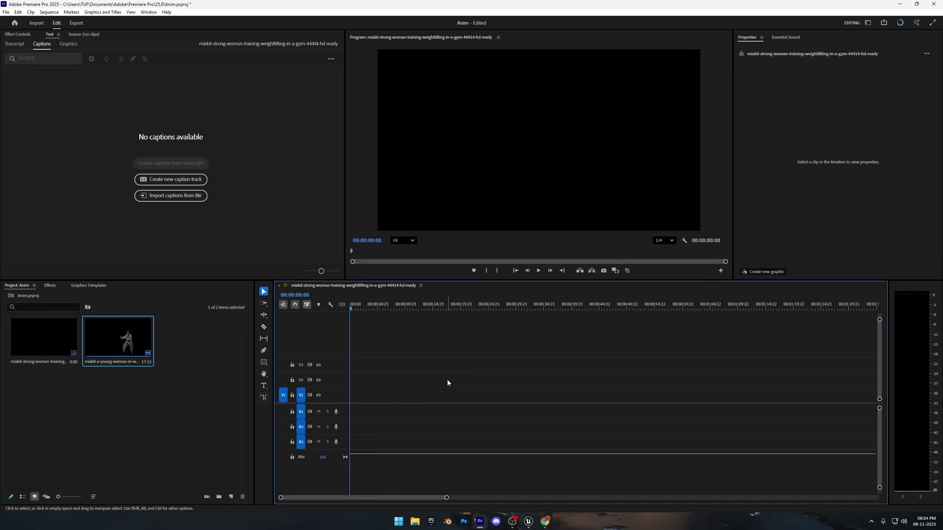
{"action": "left_click_drag", "start_coordinate": [446, 383], "coordinate": [422, 366]}
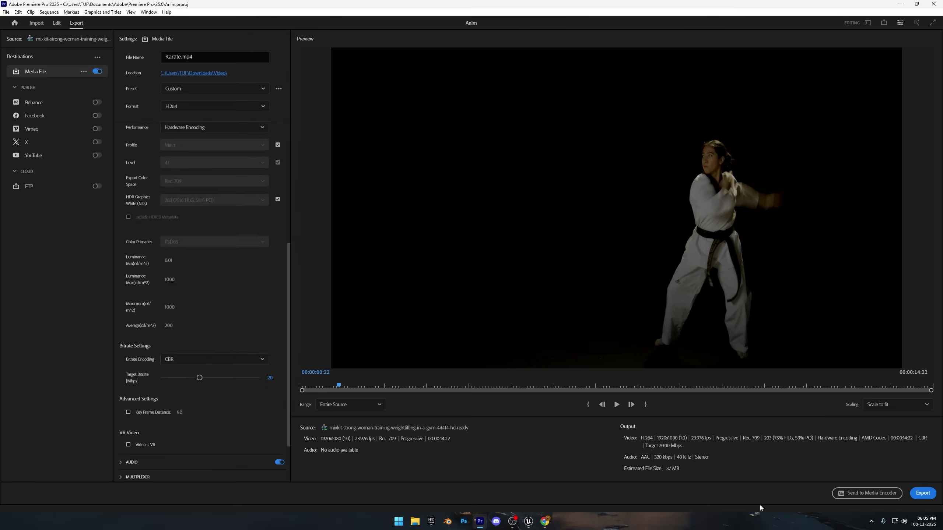
{"action": "left_click", "coordinate": [546, 521]}
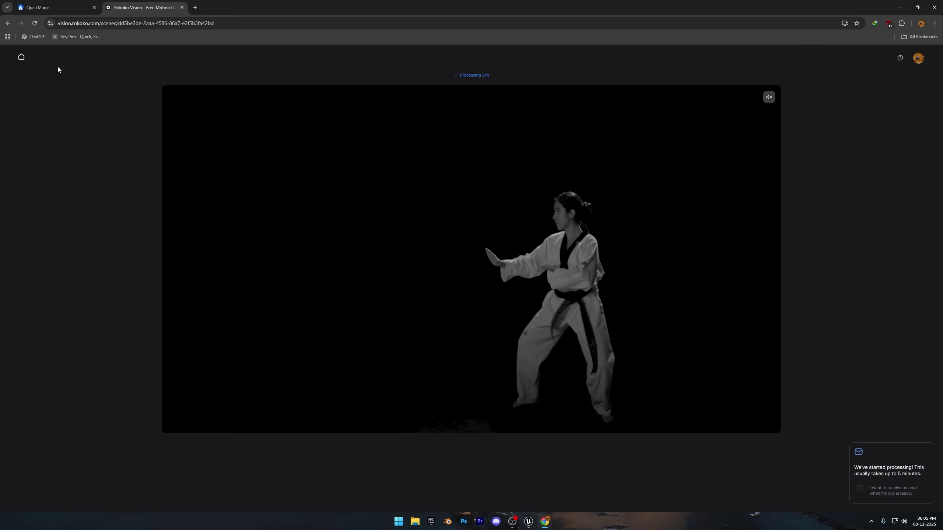
Switch to QuickMagic to check the karate project's progress.
{"action": "left_click", "coordinate": [56, 7]}
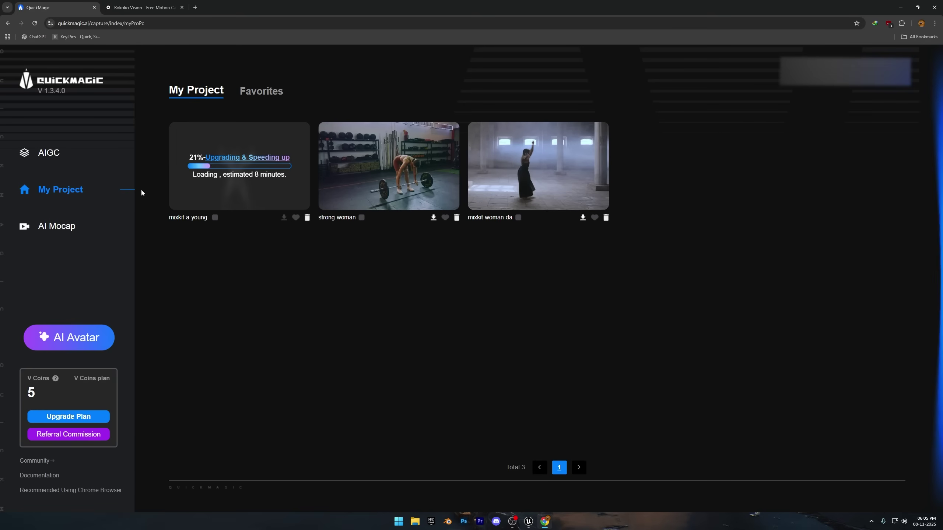
Check the karate job's loading progress in QuickMagic, then return to Rokoko Vision.
{"action": "left_click_drag", "start_coordinate": [37, 394], "coordinate": [29, 395]}
{"action": "key", "text": "ctrl+Tab"}
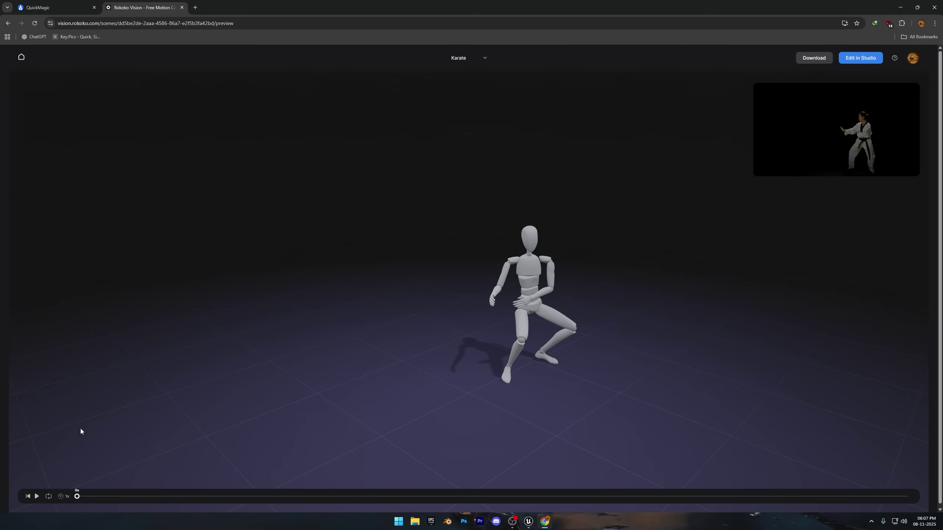
Play the finished Karate animation preview on the Rokoko Vision mannequin.
{"action": "left_click", "coordinate": [36, 497]}
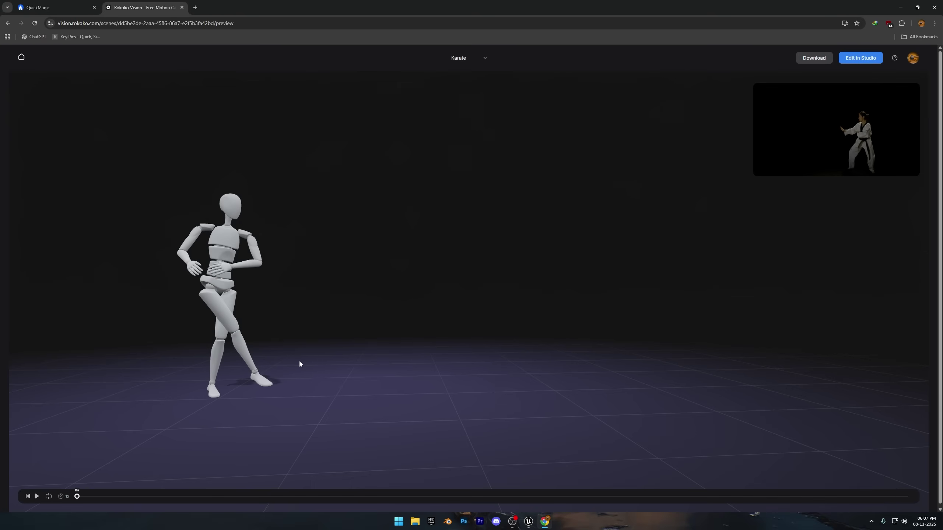
Download karate.fbx and import it into Unreal's Content/Animation/Karate folder.
{"action": "left_click", "coordinate": [795, 58]}
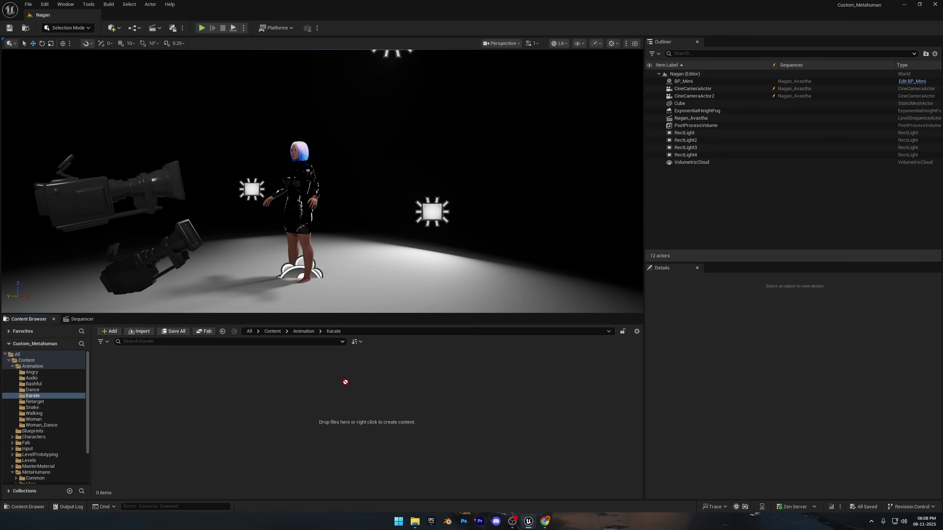
{"action": "left_click_drag", "start_coordinate": [345, 382], "coordinate": [342, 379]}
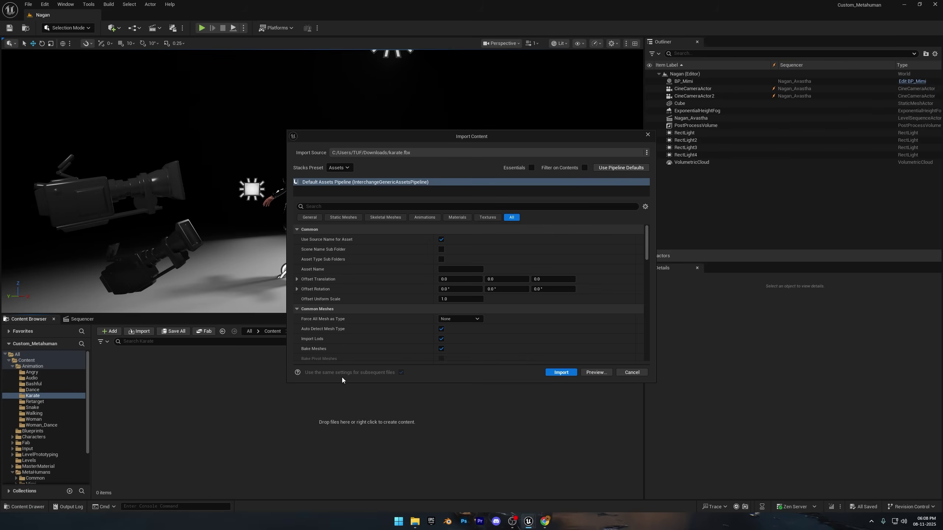
{"action": "left_click", "coordinate": [557, 374]}
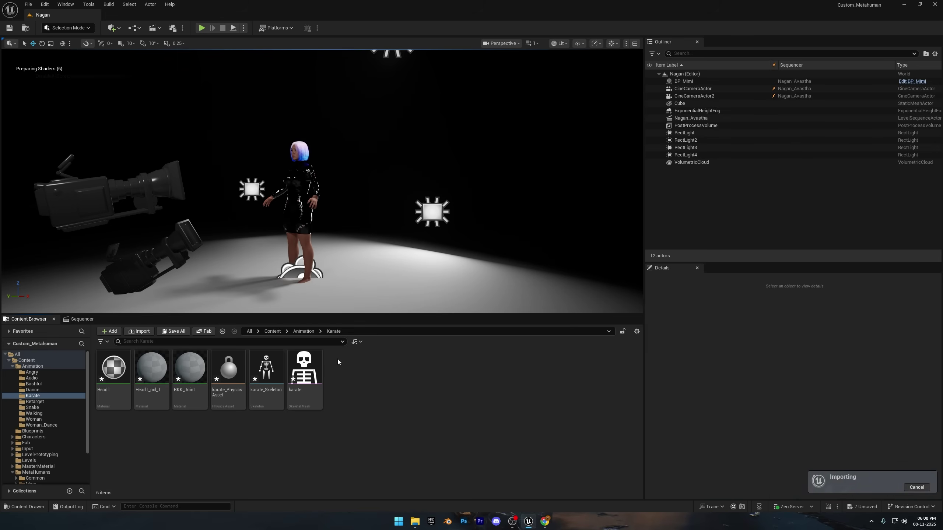
{"action": "left_click", "coordinate": [427, 417]}
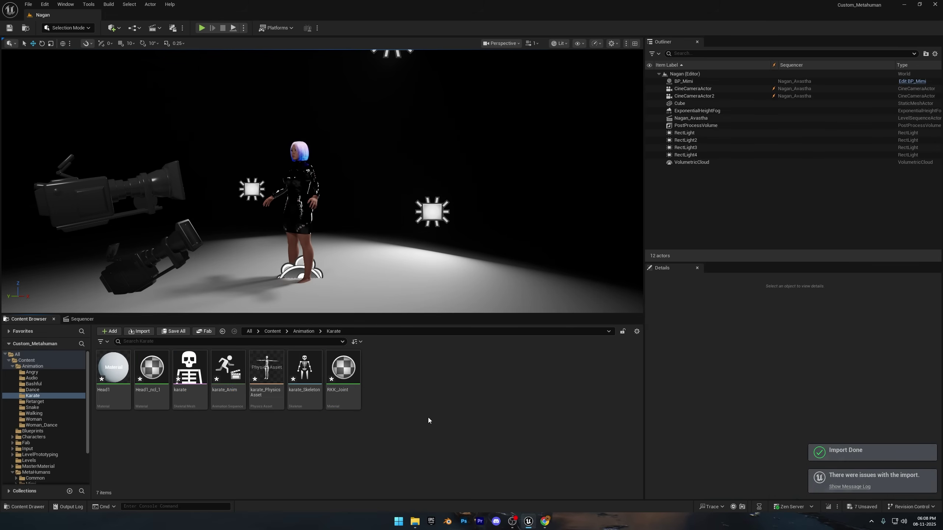
Retarget karate_Anim with SKM_Test_BodyMesh as the target skeletal mesh.
{"action": "right_click", "coordinate": [223, 360]}
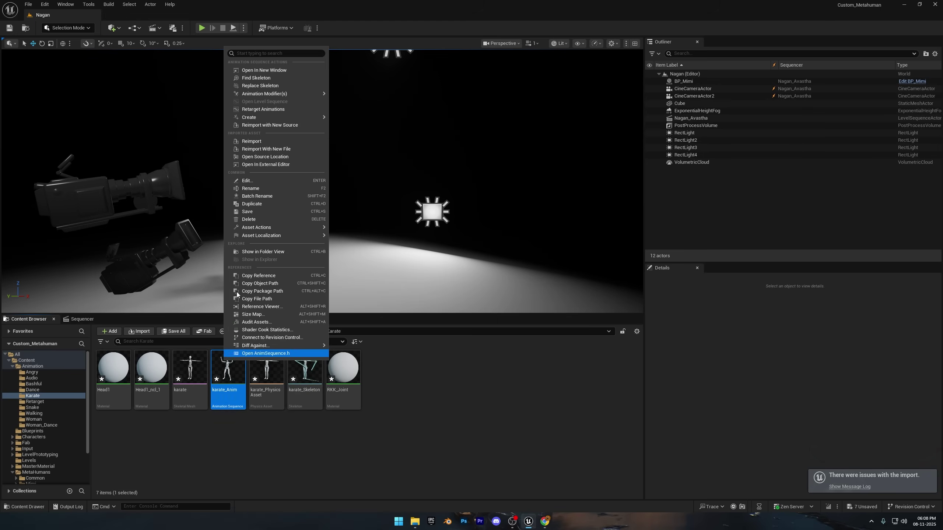
{"action": "left_click", "coordinate": [255, 109]}
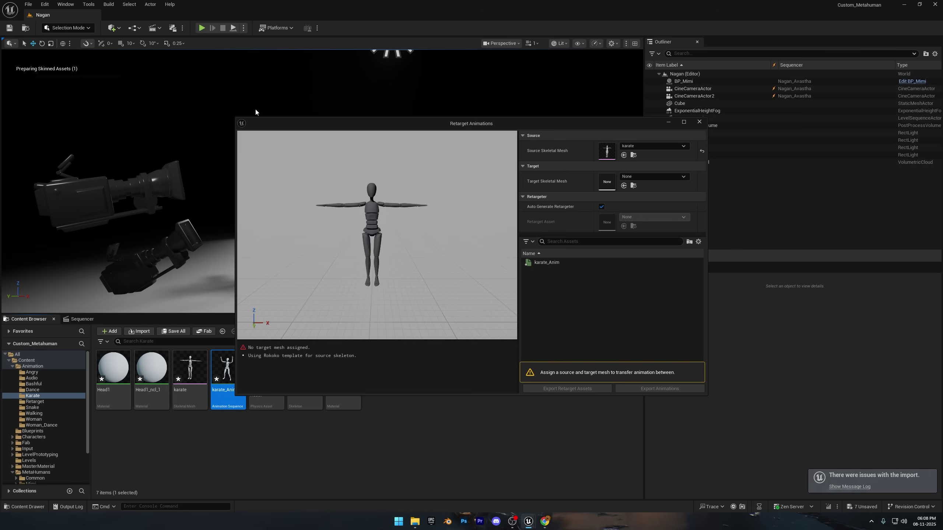
{"action": "left_click", "coordinate": [636, 177]}
{"action": "scroll", "coordinate": [672, 326], "scroll_direction": "down", "scroll_amount": 3}
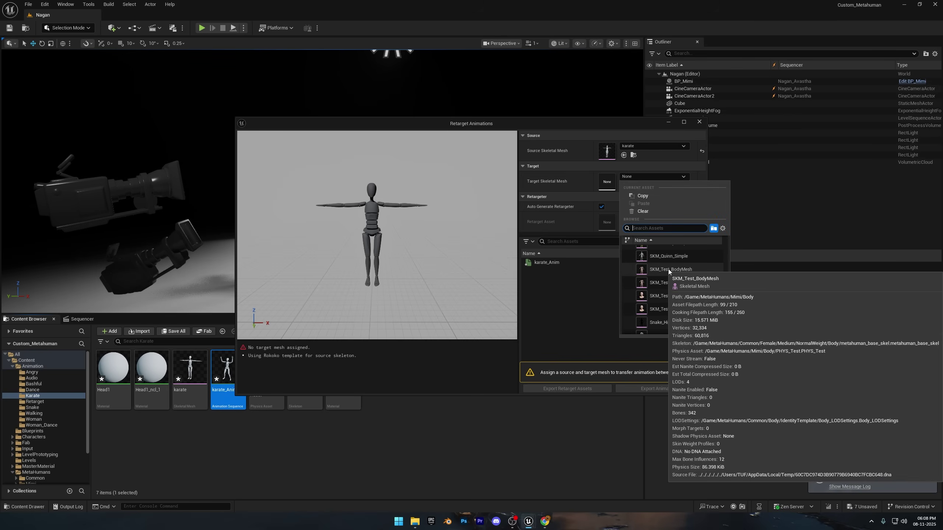
{"action": "left_click", "coordinate": [668, 269]}
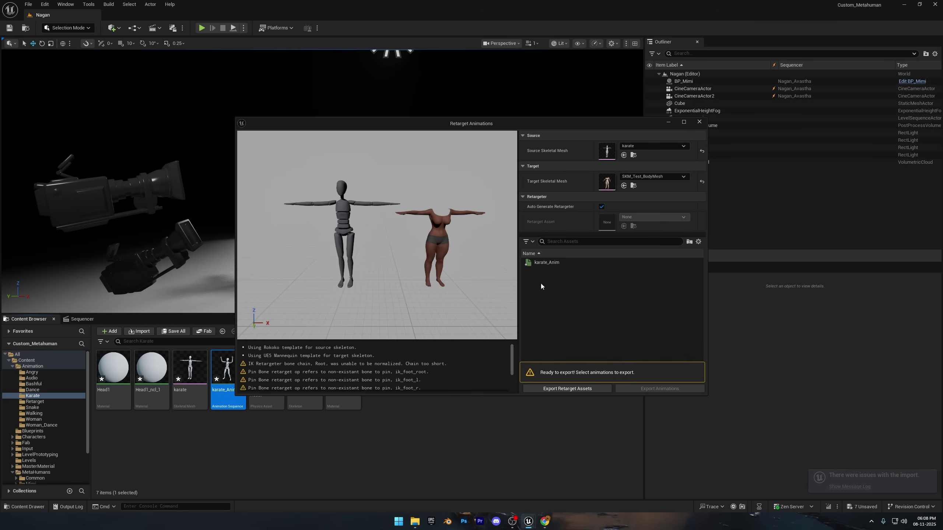
{"action": "left_click", "coordinate": [568, 262]}
Export the retargeted karate_Anim into the Animation/Retarget folder.
{"action": "left_click", "coordinate": [661, 389]}
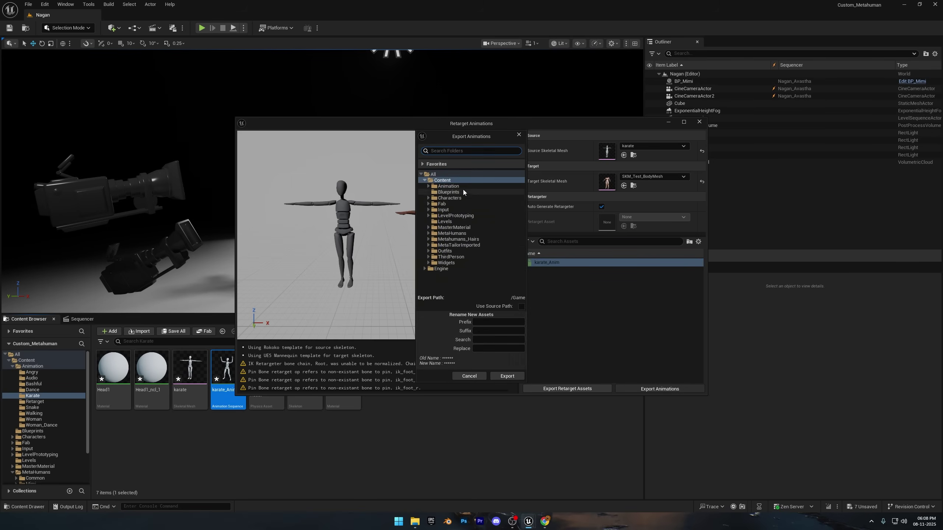
{"action": "left_click", "coordinate": [429, 187]}
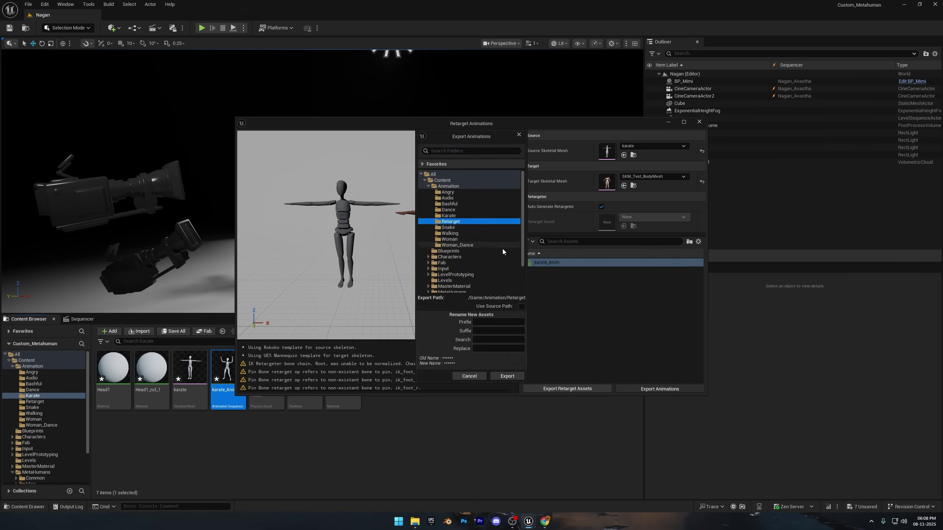
{"action": "left_click", "coordinate": [507, 377]}
{"action": "left_click", "coordinate": [547, 294]}
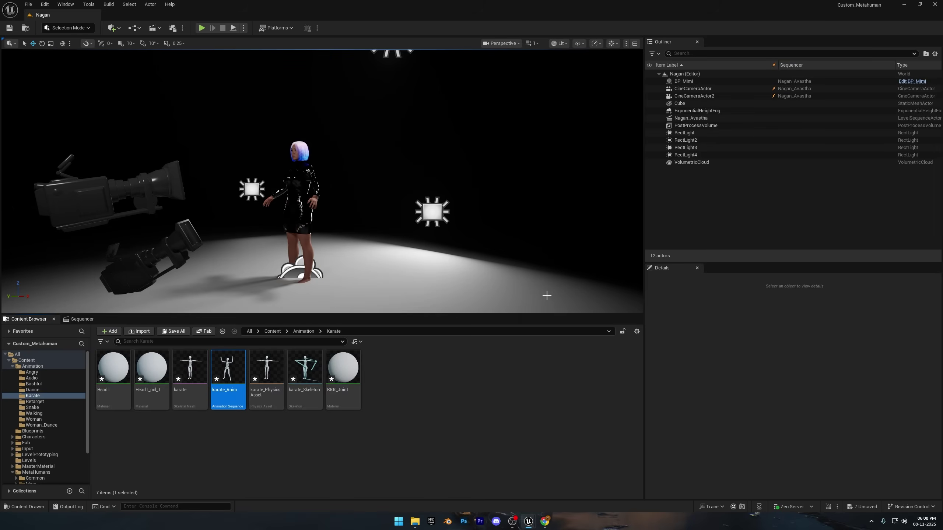
{"action": "left_click", "coordinate": [83, 321]}
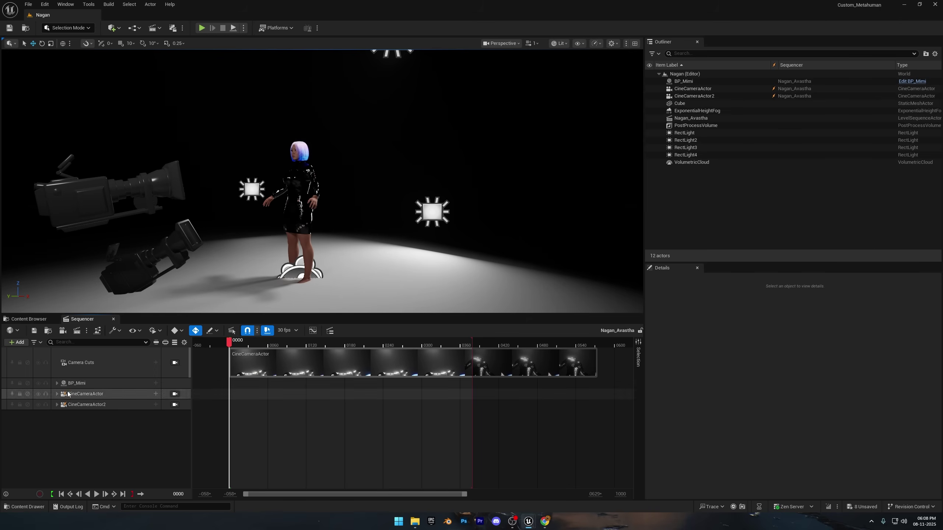
Add karate_Anim to BP_Mimi's Body track and play it through CineCameraActor2.
{"action": "left_click", "coordinate": [156, 394]}
{"action": "mouse_move", "coordinate": [174, 43]}
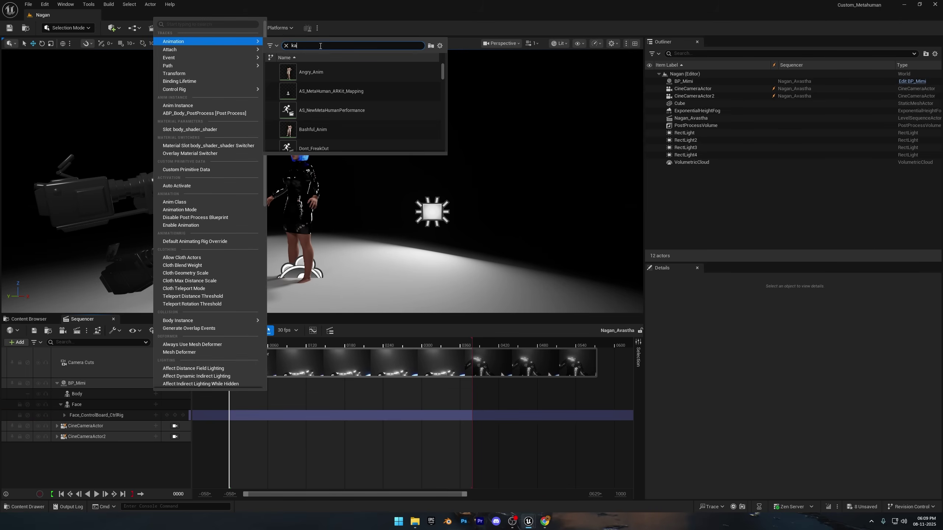
{"action": "left_click", "coordinate": [311, 72]}
{"action": "left_click", "coordinate": [175, 447]}
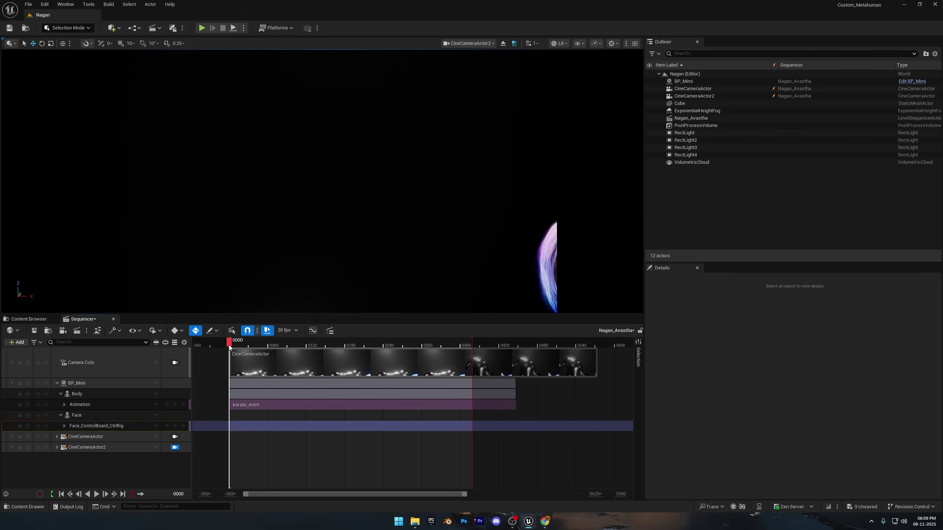
{"action": "left_click_drag", "start_coordinate": [229, 347], "coordinate": [249, 346]}
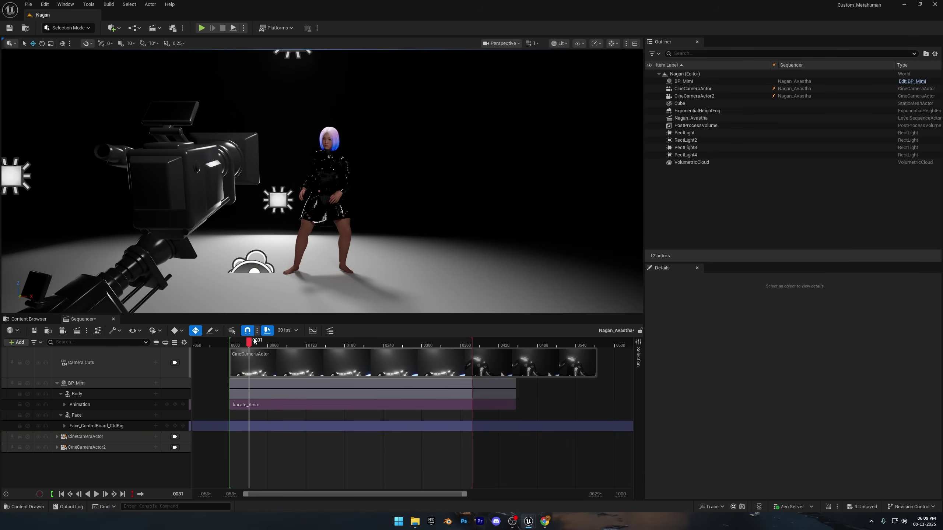
{"action": "key", "text": "space"}
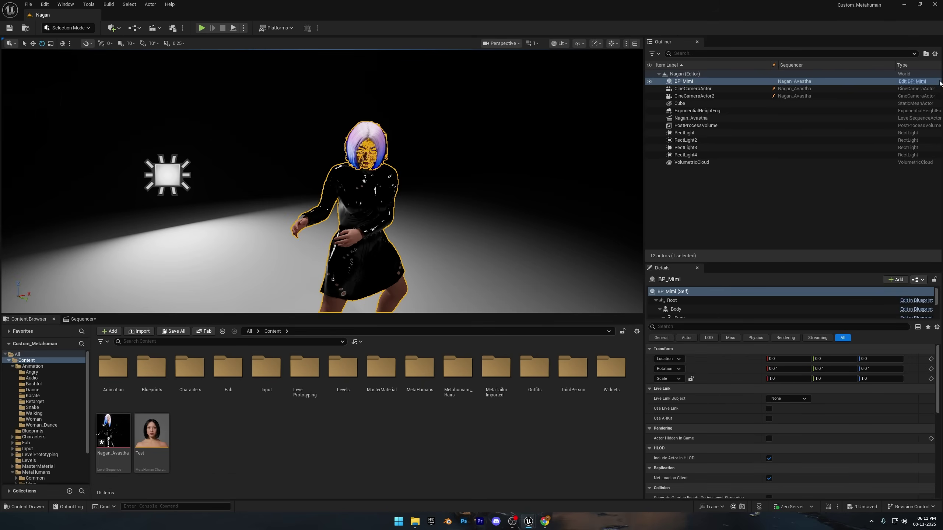
In BP_Mimi, set the MetaHuman component's Post Process Anim BP to ABP_Face_PostProcess.
{"action": "left_click", "coordinate": [912, 81]}
{"action": "left_click", "coordinate": [911, 82]}
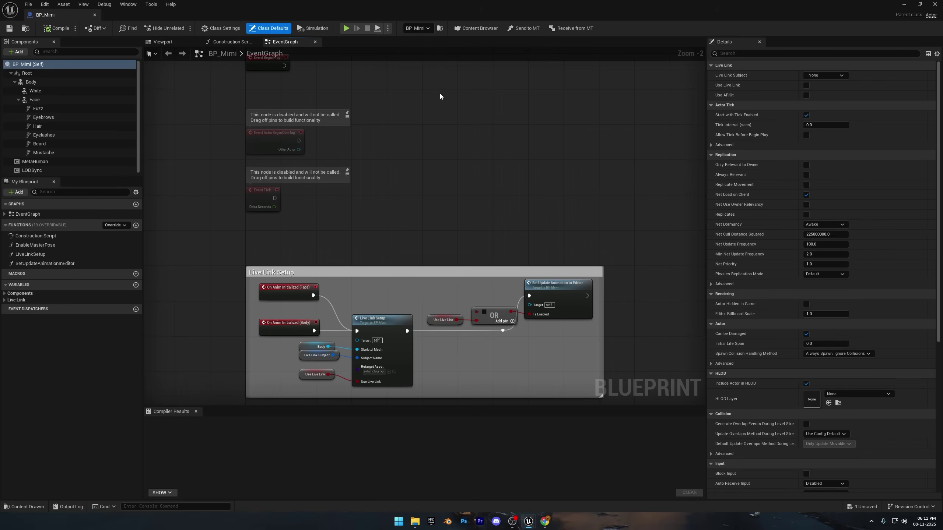
{"action": "left_click", "coordinate": [162, 42]}
{"action": "left_click", "coordinate": [24, 165]}
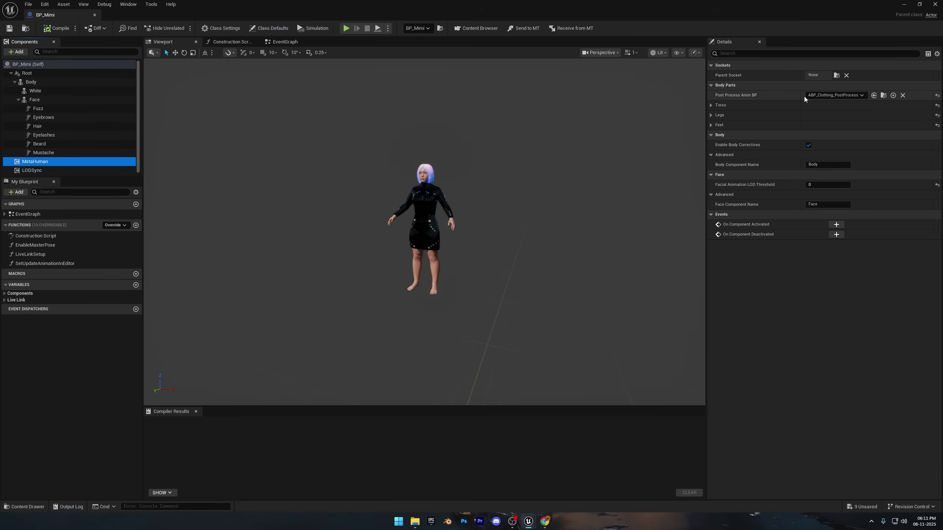
{"action": "left_click", "coordinate": [827, 95]}
{"action": "type", "text": "ABP_Fa"}
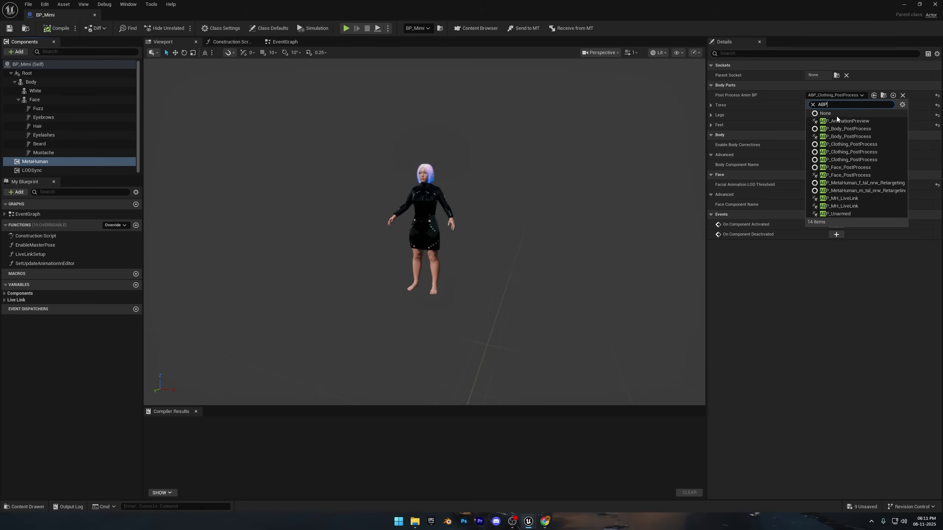
{"action": "left_click", "coordinate": [839, 129]}
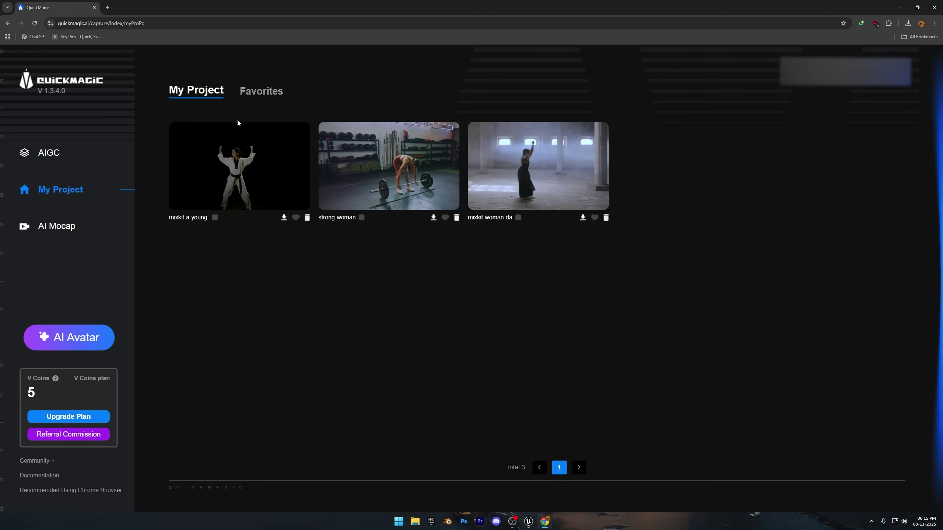
Download the white-uniformed karate performer's animation from the QuickMagic project card.
{"action": "left_click", "coordinate": [284, 218]}
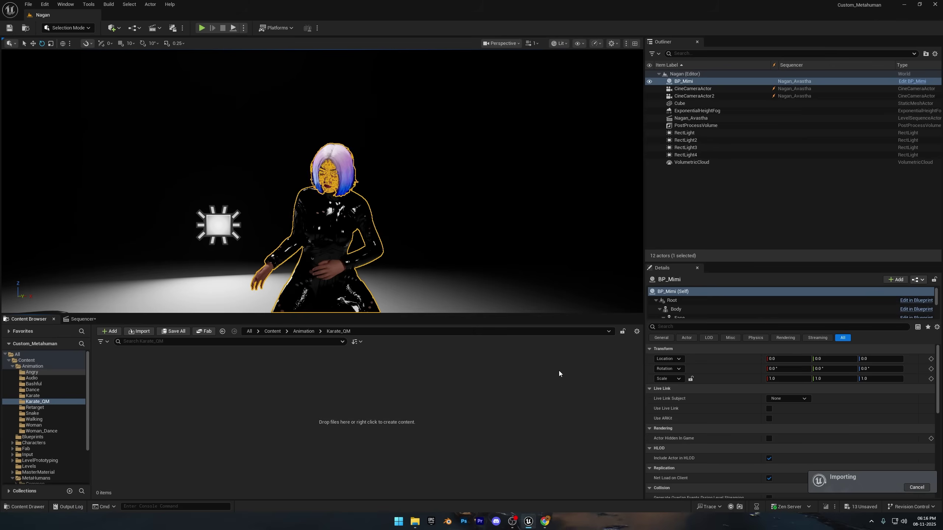
Retarget the imported QuickMagic karate animation onto the MetaHuman body.
{"action": "left_click", "coordinate": [212, 448]}
{"action": "right_click", "coordinate": [228, 371]}
{"action": "left_click", "coordinate": [631, 389]}
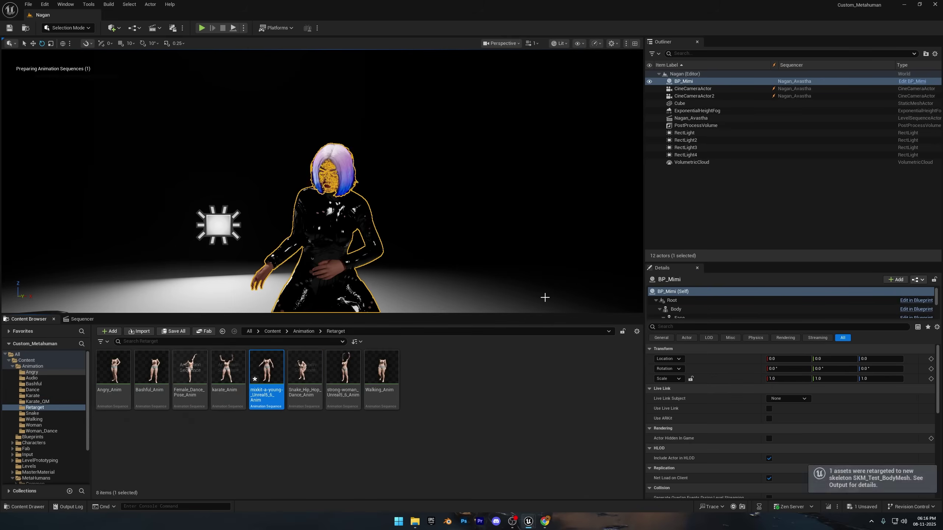
Add the retargeted karate animation to BP_Mimi's body track, shifted to start near frame 7.
{"action": "left_click", "coordinate": [82, 319]}
{"action": "left_click", "coordinate": [155, 404]}
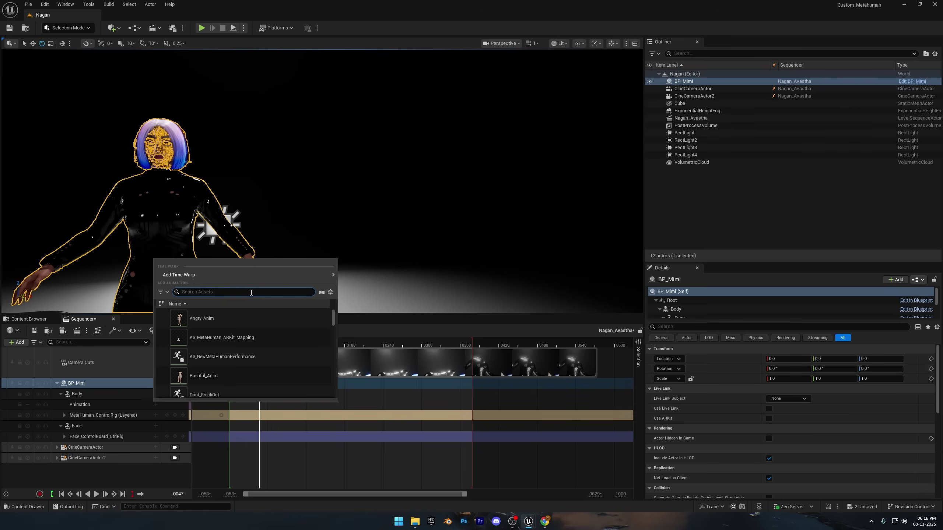
{"action": "type", "text": "mix"}
{"action": "left_click", "coordinate": [222, 318]}
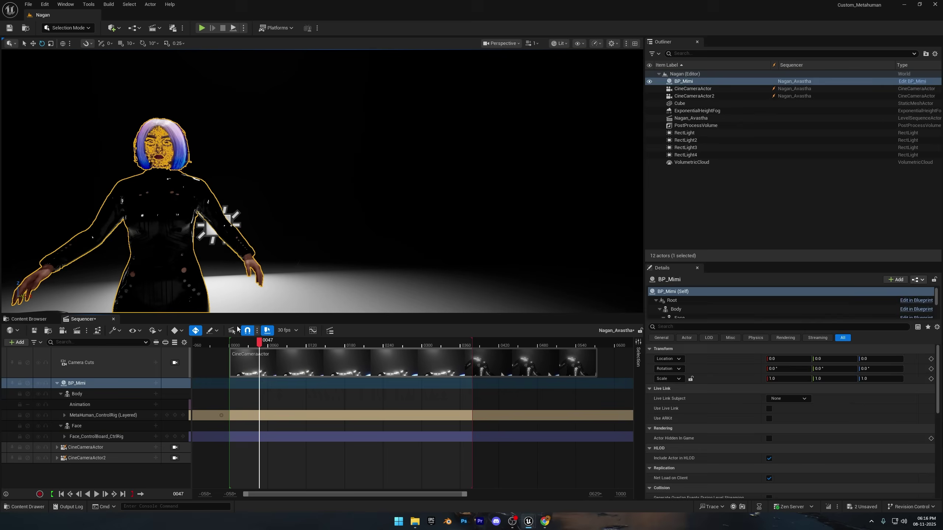
{"action": "left_click_drag", "start_coordinate": [292, 406], "coordinate": [258, 405]}
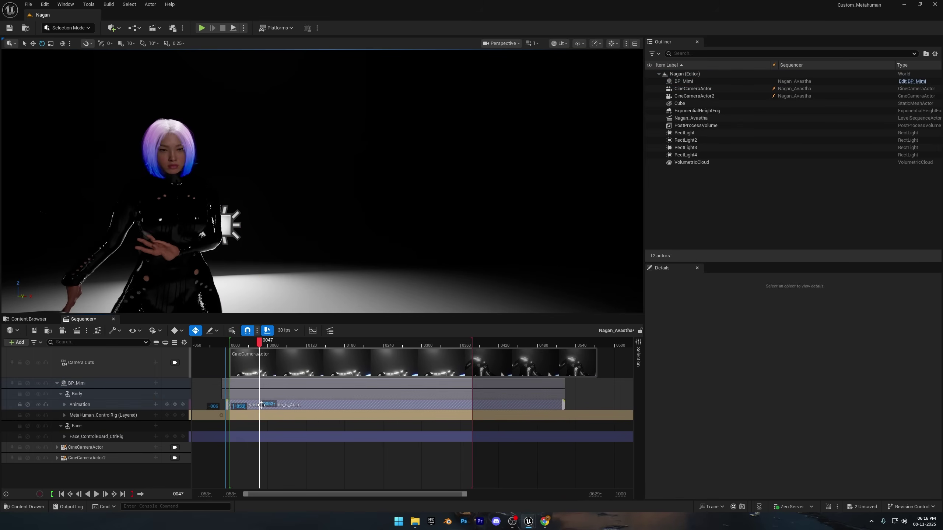
Play back the Nagan_Avastha sequence to check the karate motion, then save.
{"action": "left_click", "coordinate": [230, 343]}
{"action": "key", "text": "space"}
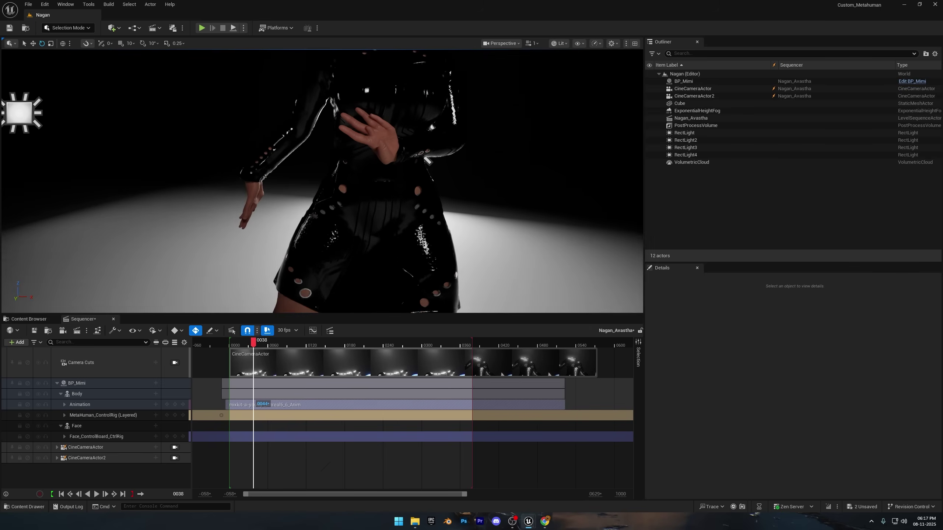
{"action": "key", "text": "space"}
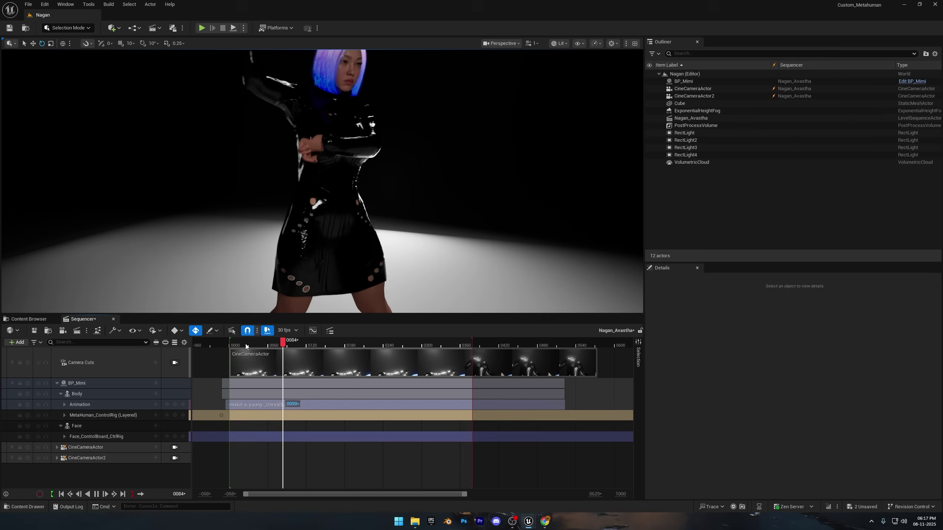
{"action": "key", "text": "space"}
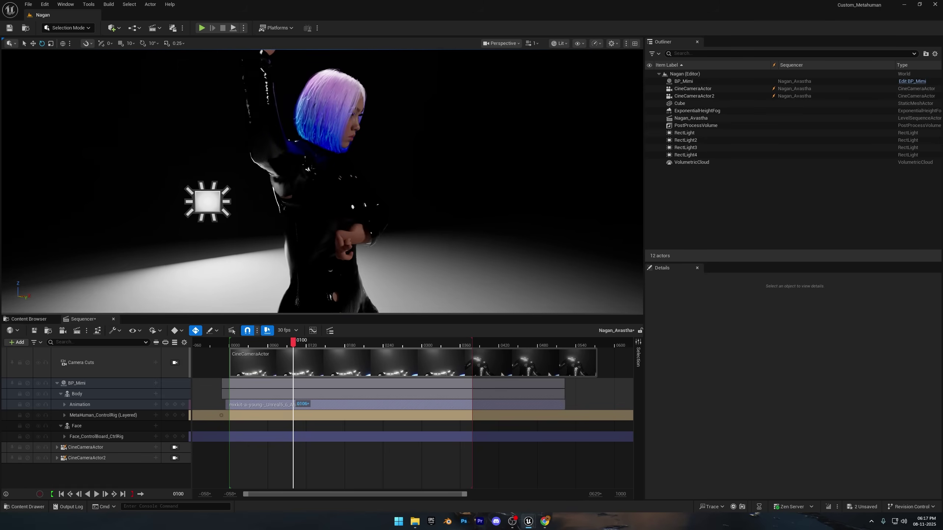
{"action": "left_click", "coordinate": [299, 342]}
{"action": "key", "text": "space"}
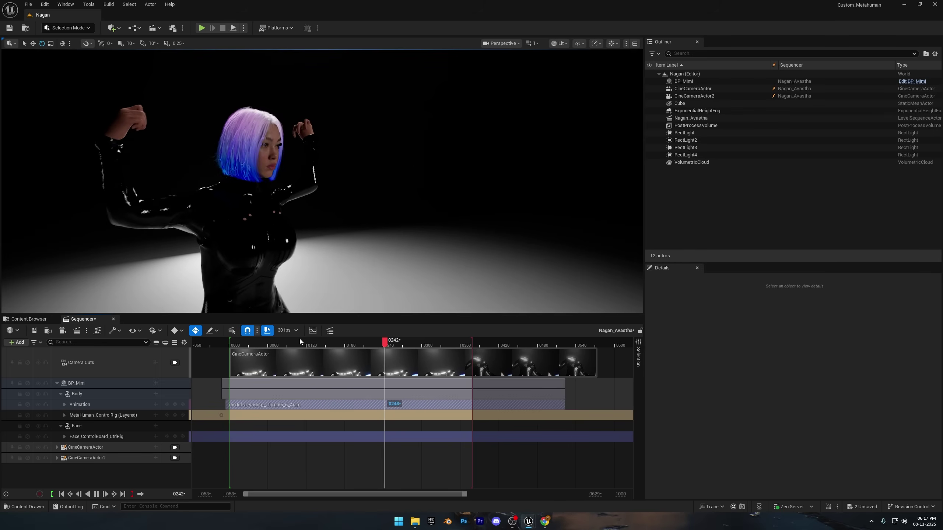
{"action": "key", "text": "ctrl+s"}
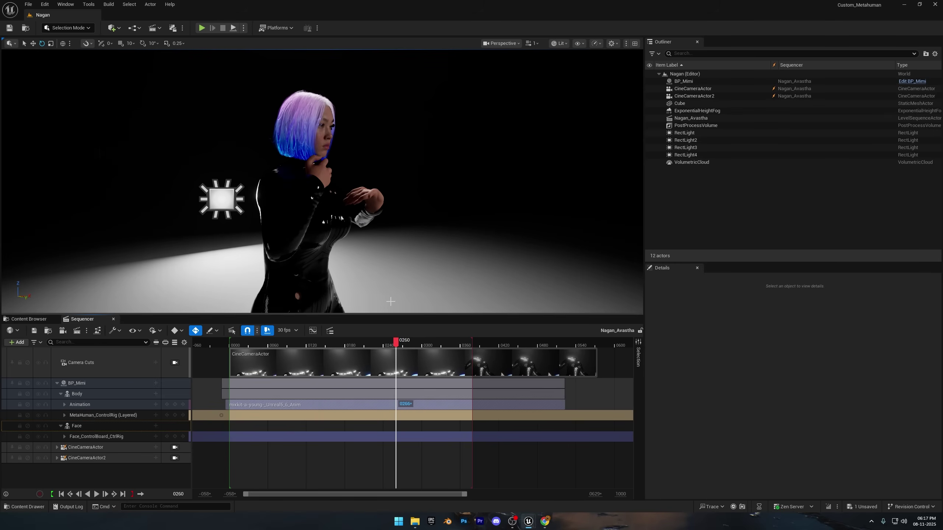
{"action": "left_click", "coordinate": [545, 520]}
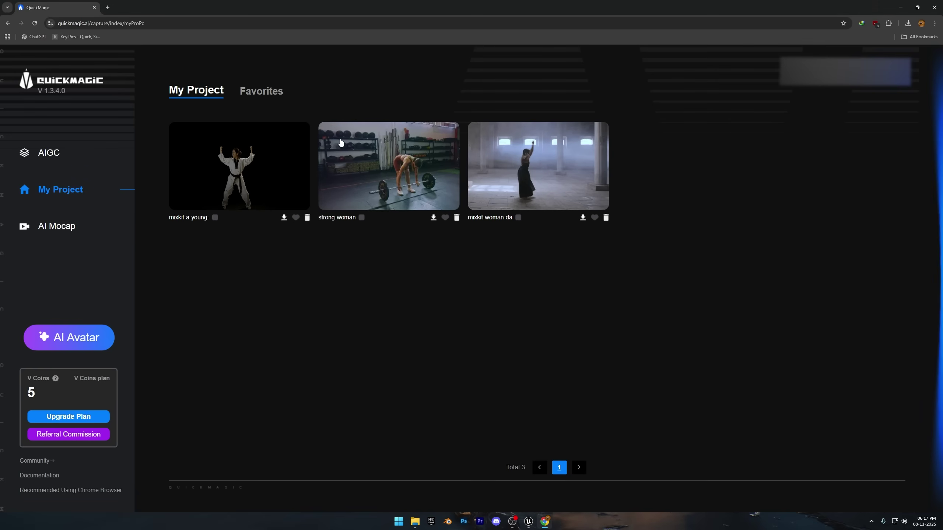
Open the Rokoko Vision dashboard in a new Chrome tab.
{"action": "key", "text": "ctrl+t"}
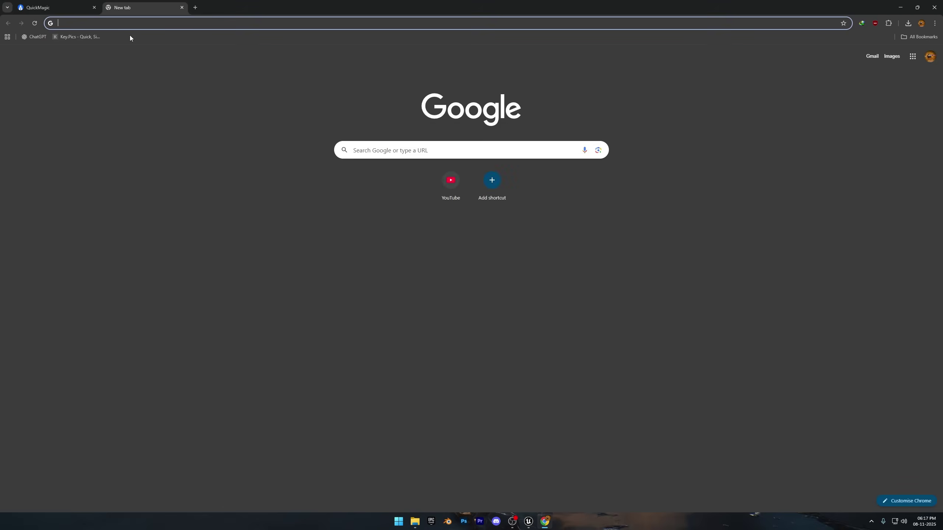
{"action": "type", "text": "rok"}
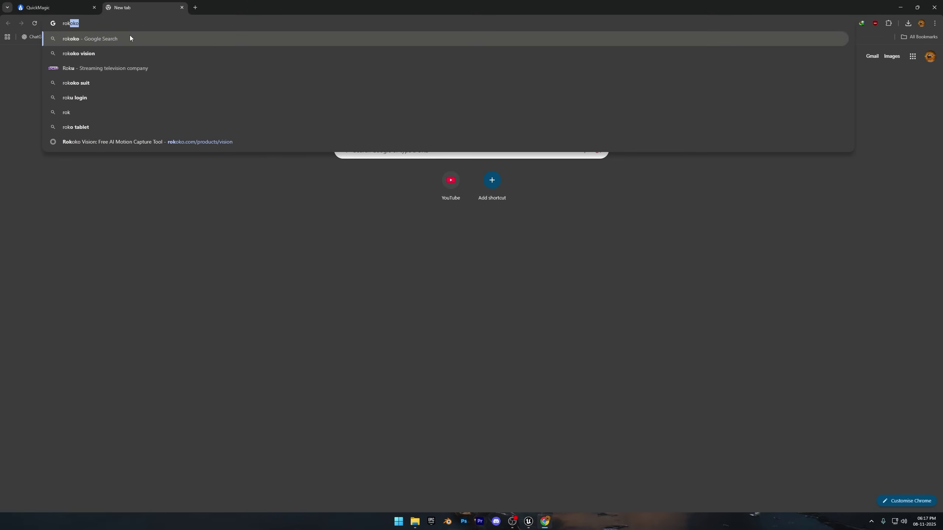
{"action": "left_click", "coordinate": [126, 147]}
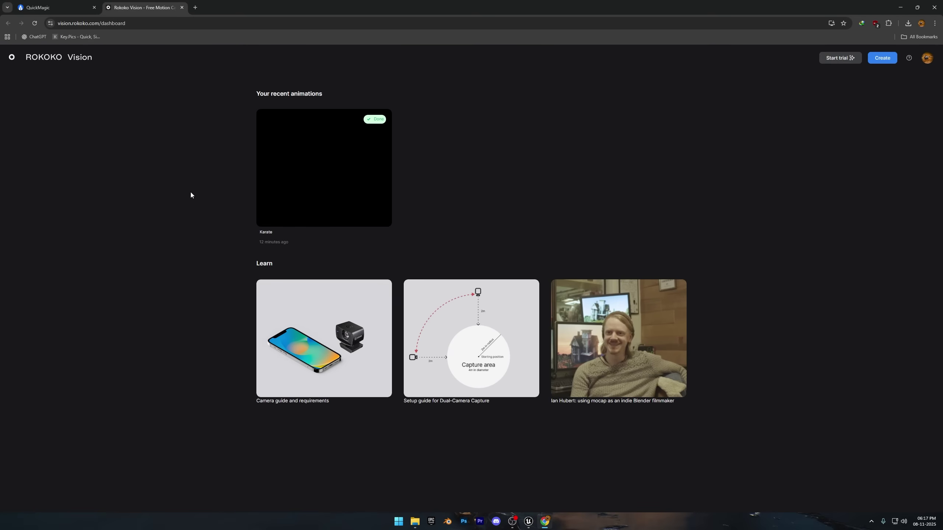
Compare the Rokoko Vision dashboard with QuickMagic, ending on QuickMagic's My Project page.
{"action": "left_click", "coordinate": [55, 7]}
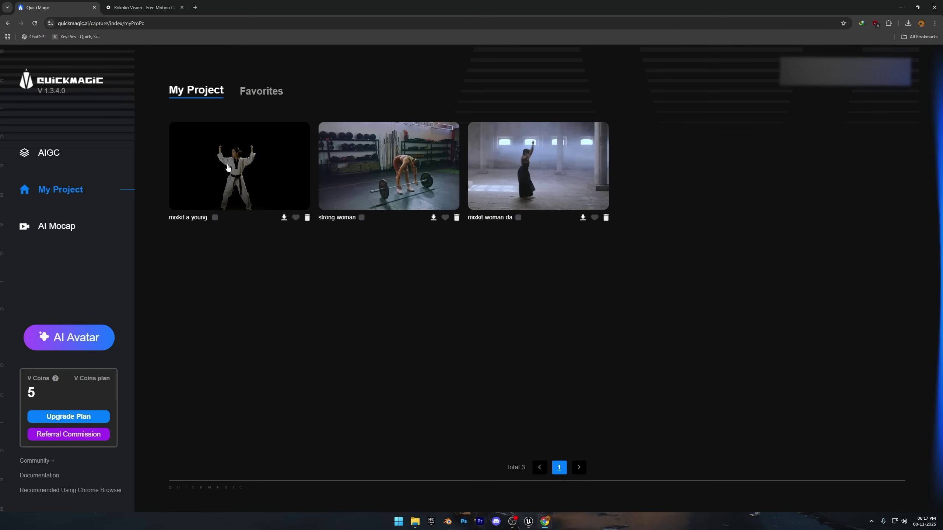
{"action": "left_click", "coordinate": [112, 5]}
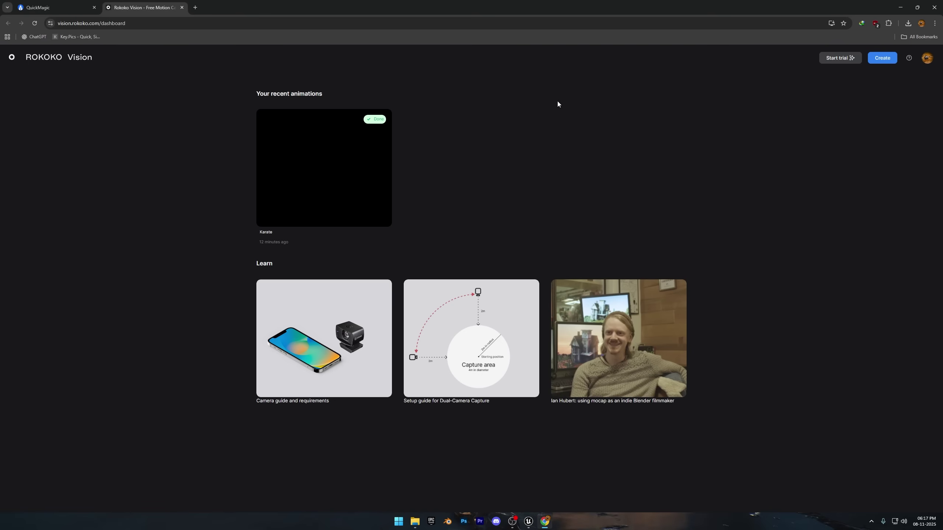
{"action": "left_click", "coordinate": [56, 8]}
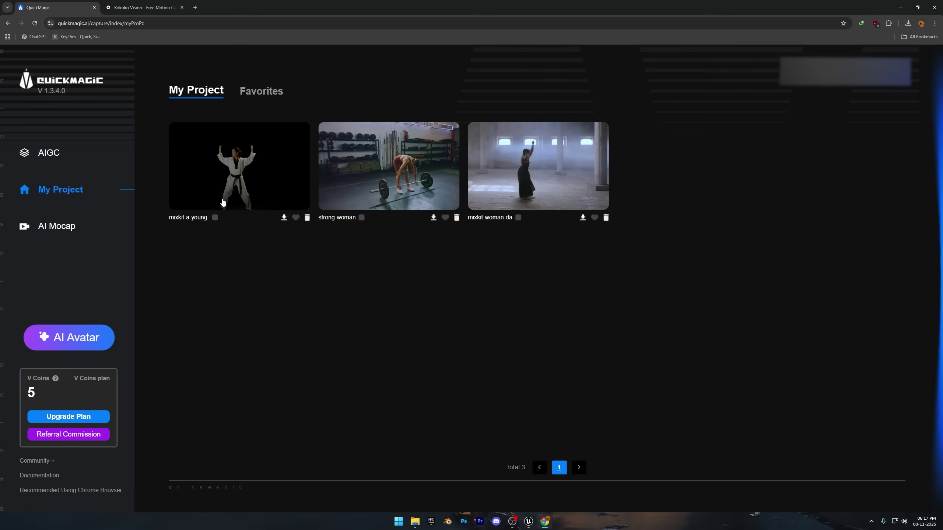